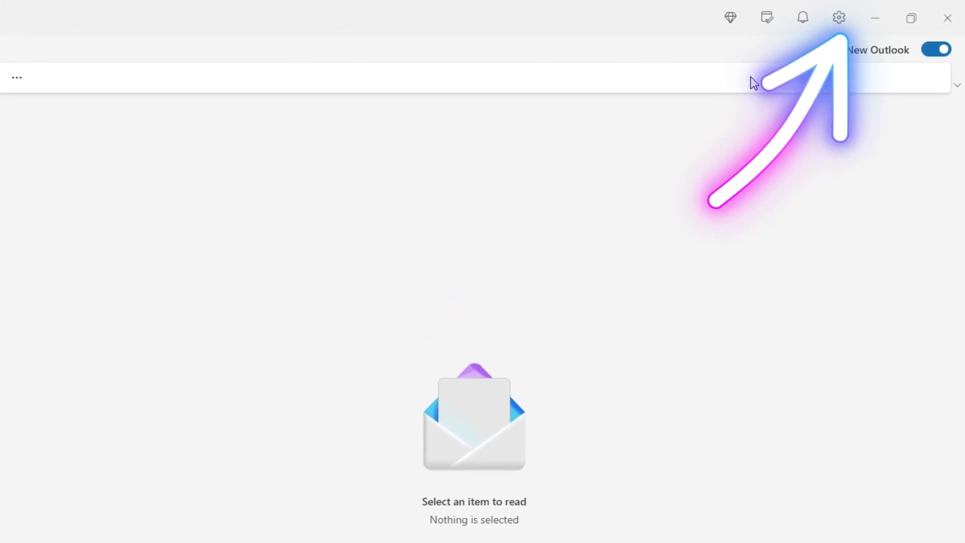
Open Outlook's Settings window and move it aside to reach Your accounts
click(849, 16)
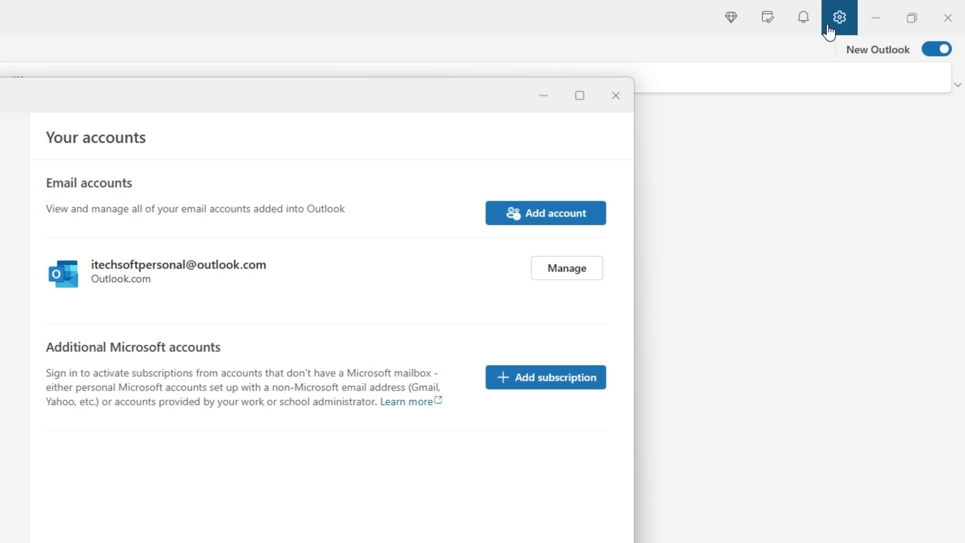
drag(542, 84, 459, 45)
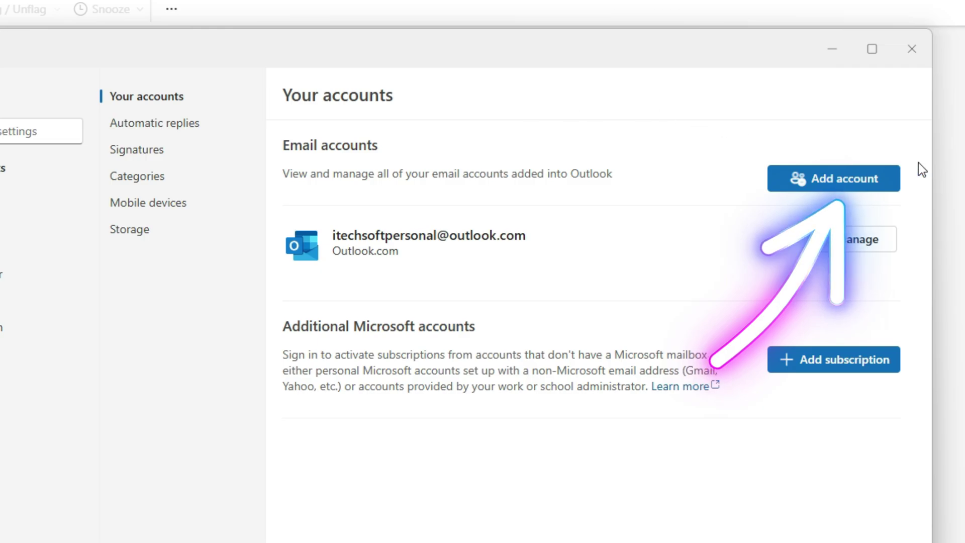
Add the suggested second Outlook.com address as an account and confirm it succeeded
click(823, 181)
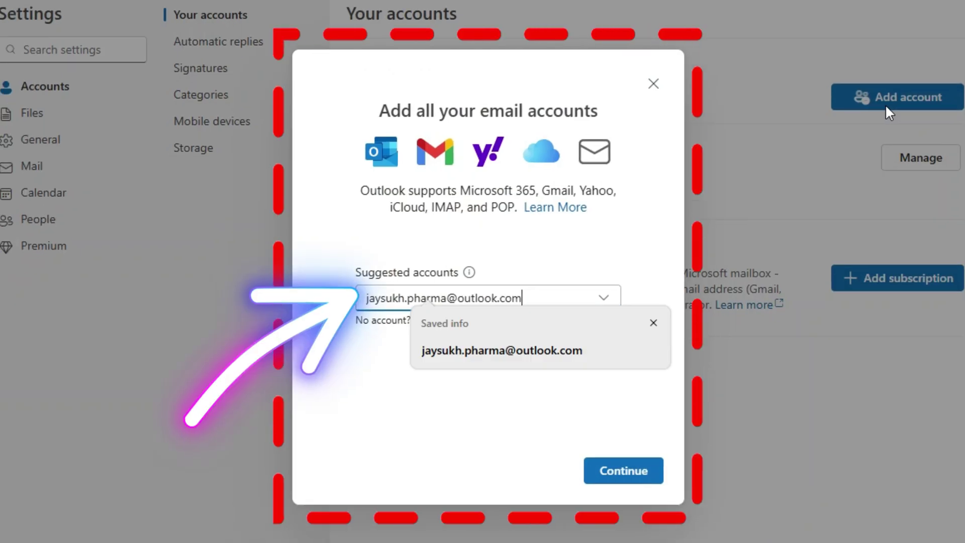
click(537, 295)
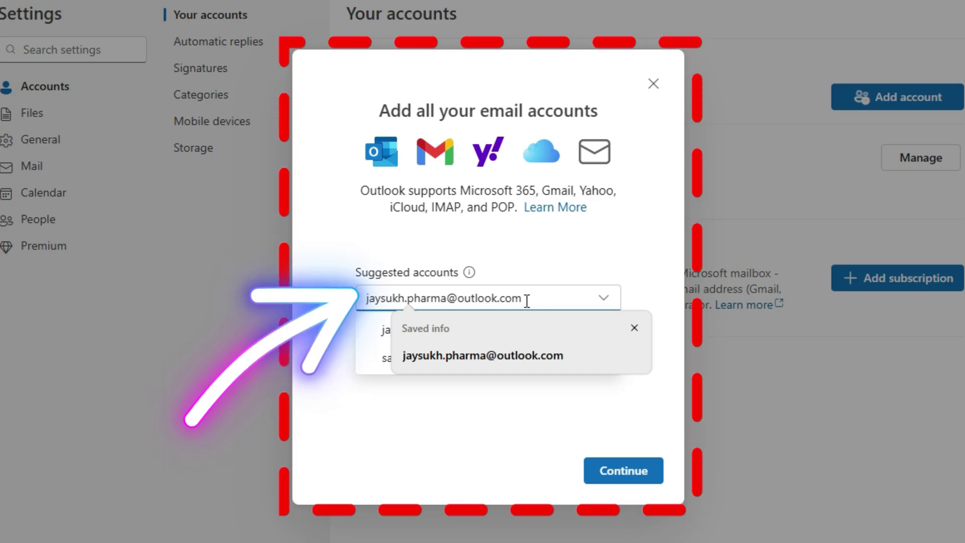
click(622, 469)
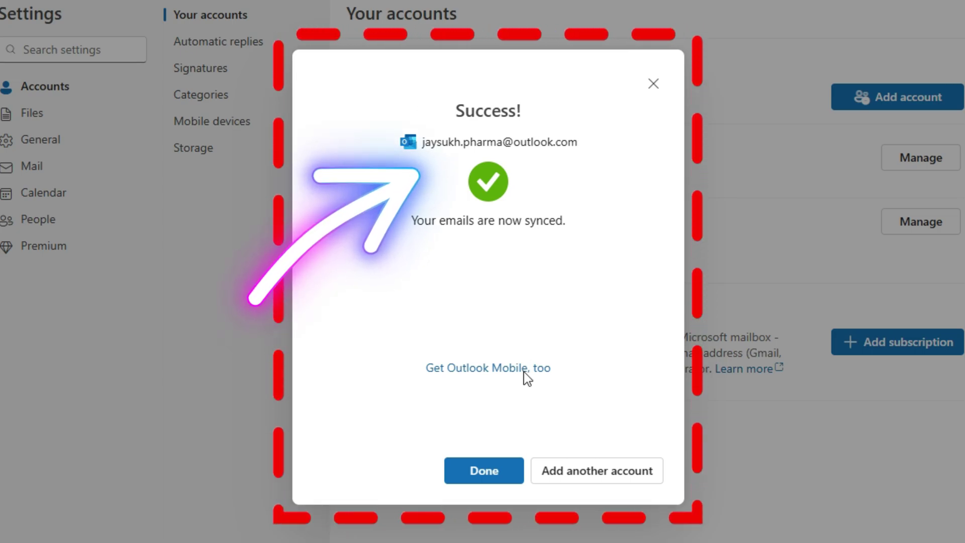
Dismiss the Success message and close the Settings window
click(491, 483)
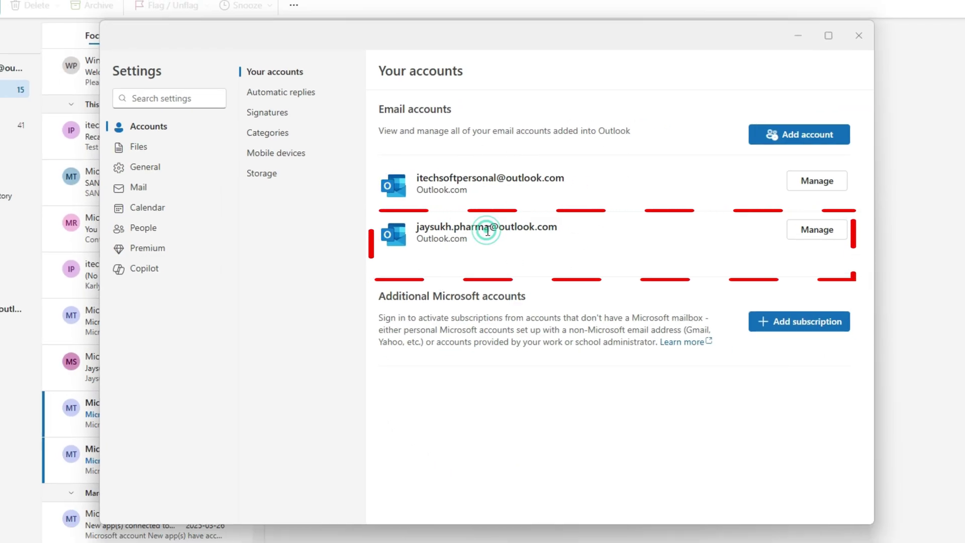
click(858, 35)
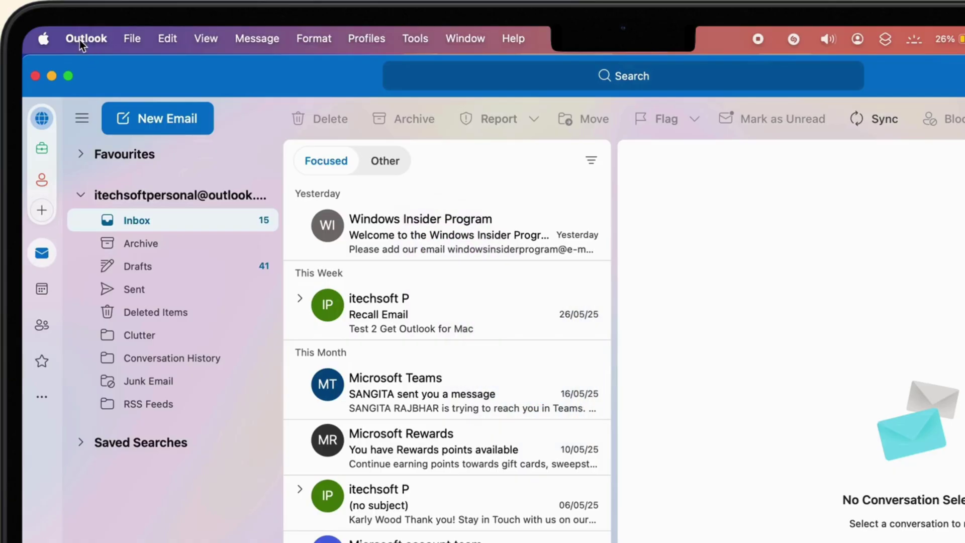
Open Outlook Settings on the Mac and go to the Accounts pane
click(80, 39)
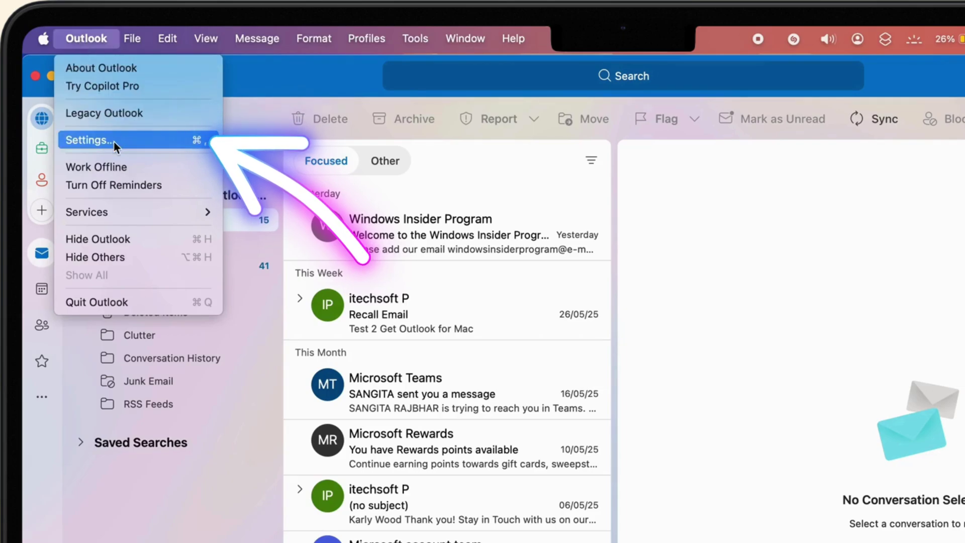
click(91, 140)
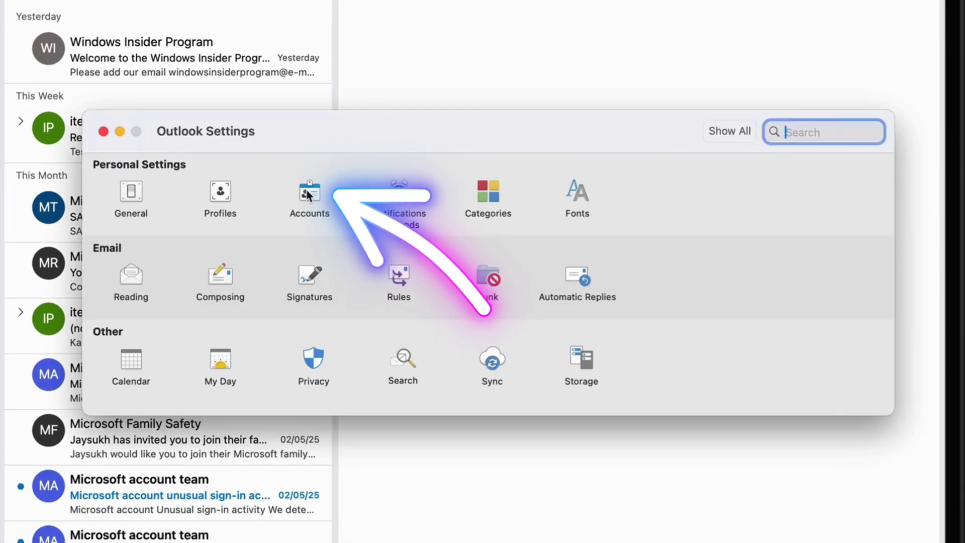
click(308, 195)
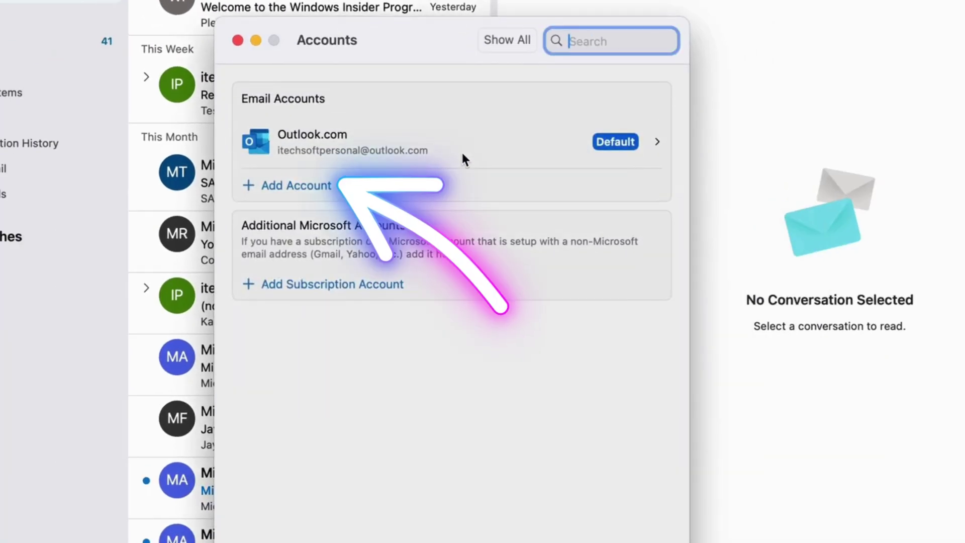
Start a new account and submit the Gmail address to launch Google sign-in
click(279, 185)
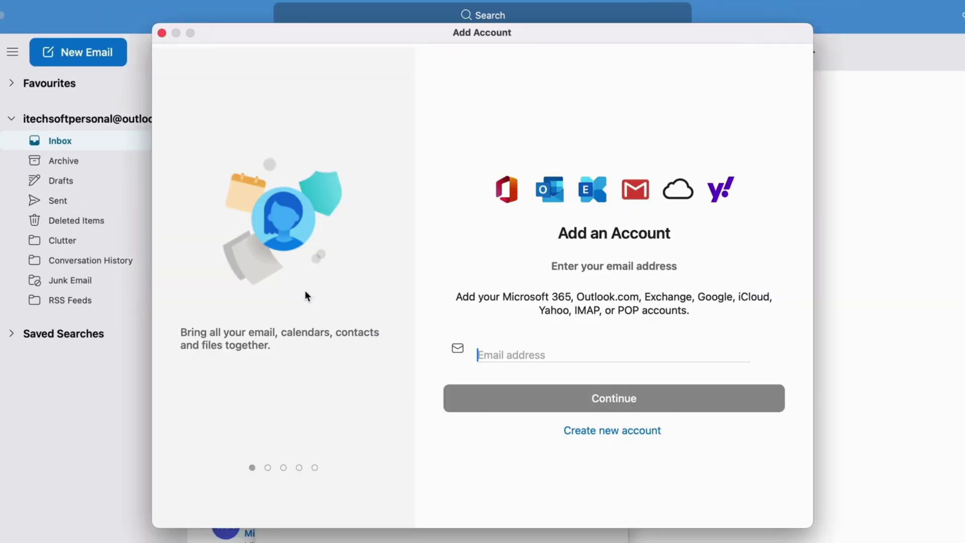
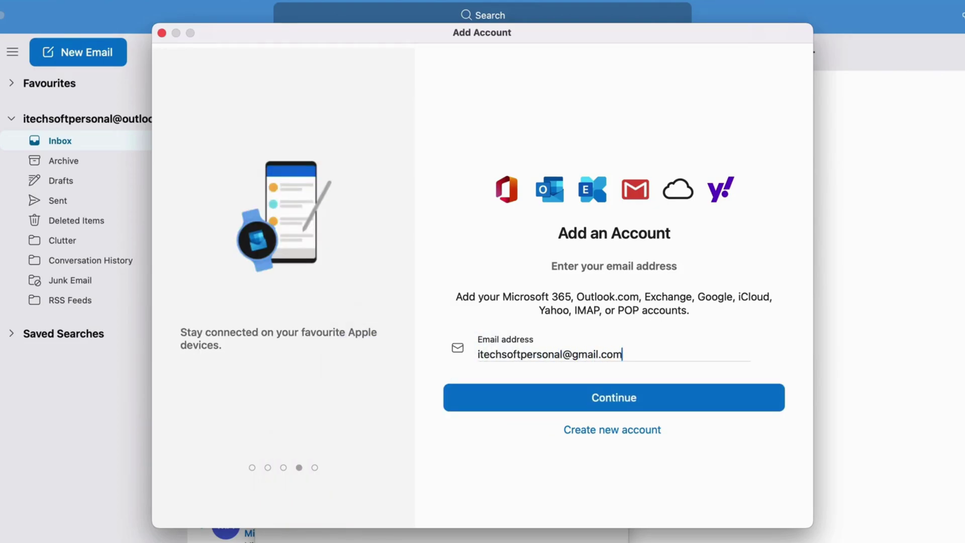
click(615, 402)
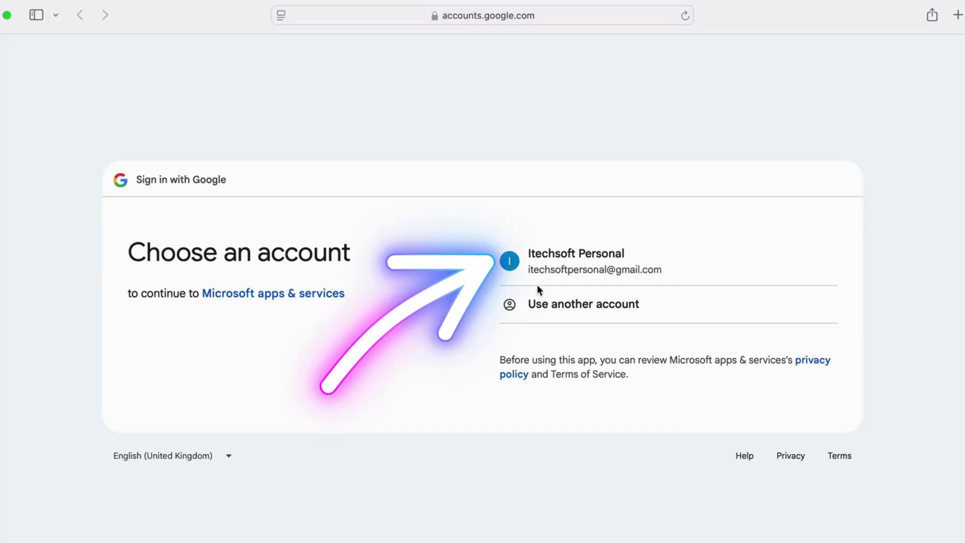
Choose the Google account in Safari and allow Microsoft access to it
click(542, 270)
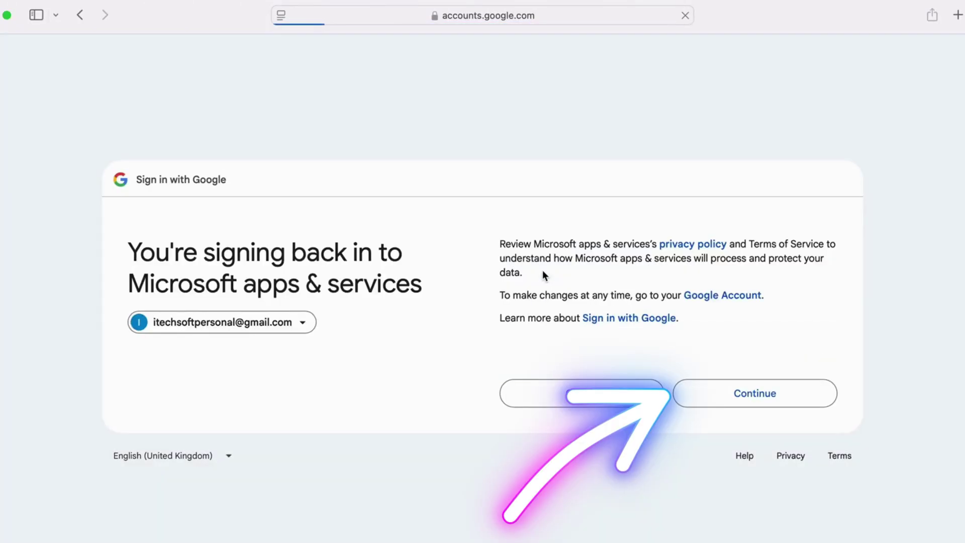
click(715, 391)
click(731, 476)
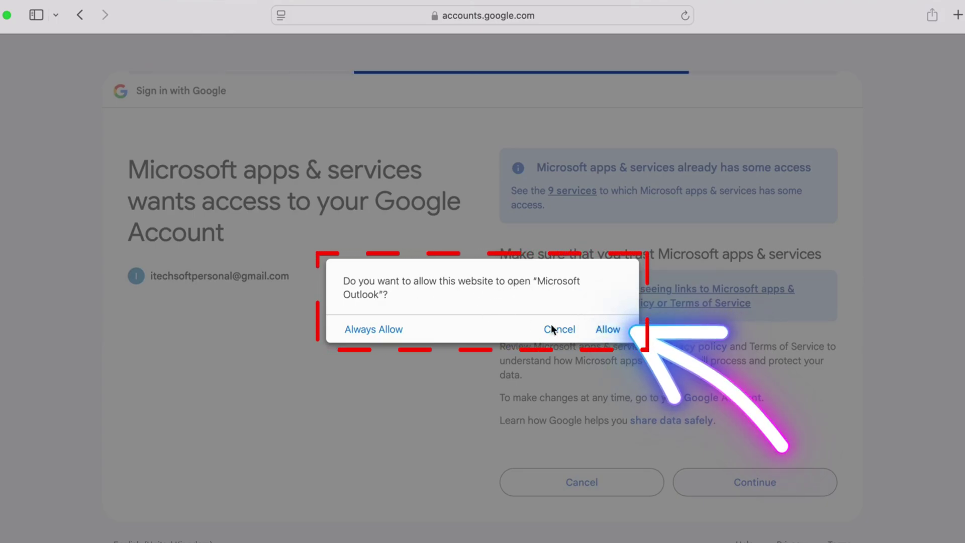
Return to Outlook, skip the profile choice and close the Accounts window
click(606, 329)
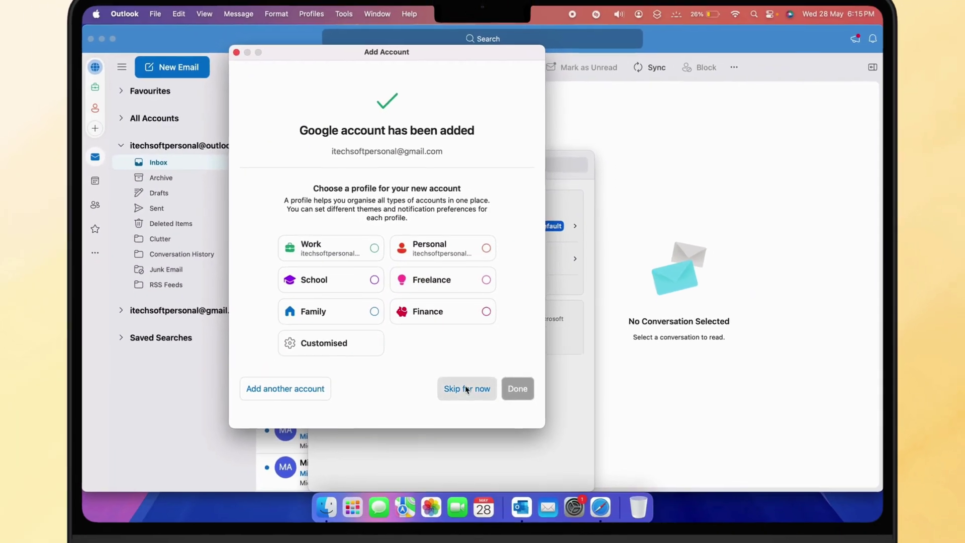
click(465, 416)
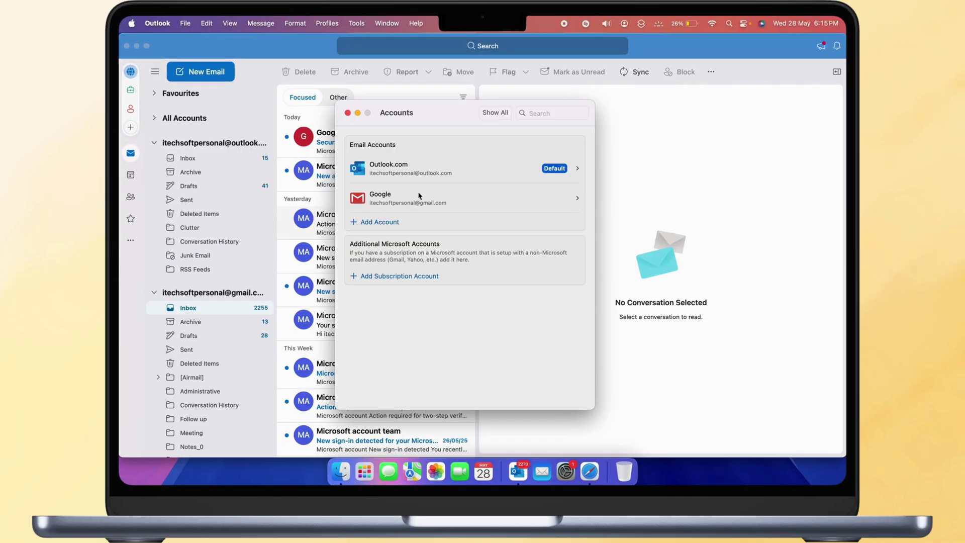
key(super+w)
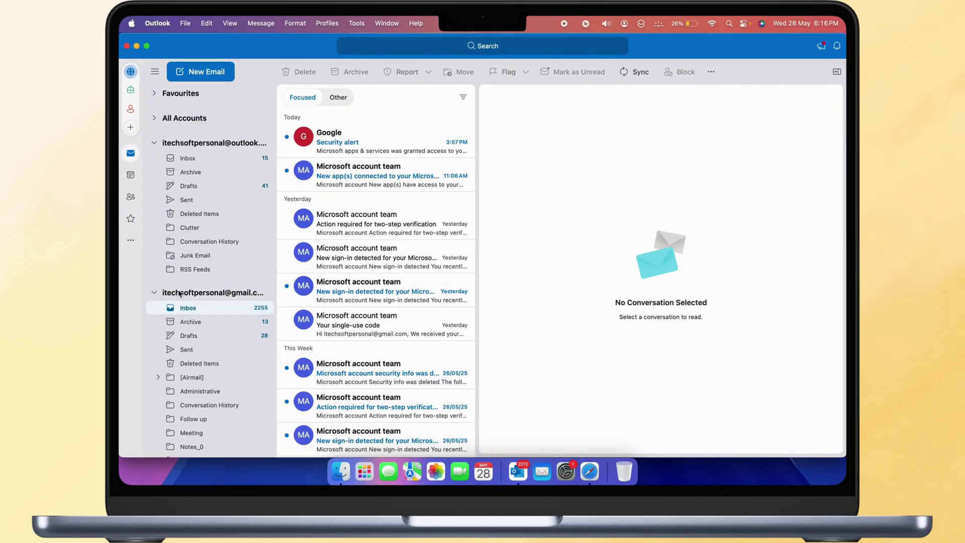
Collapse and expand the Gmail and Outlook.com folder lists in the sidebar
click(180, 293)
click(188, 147)
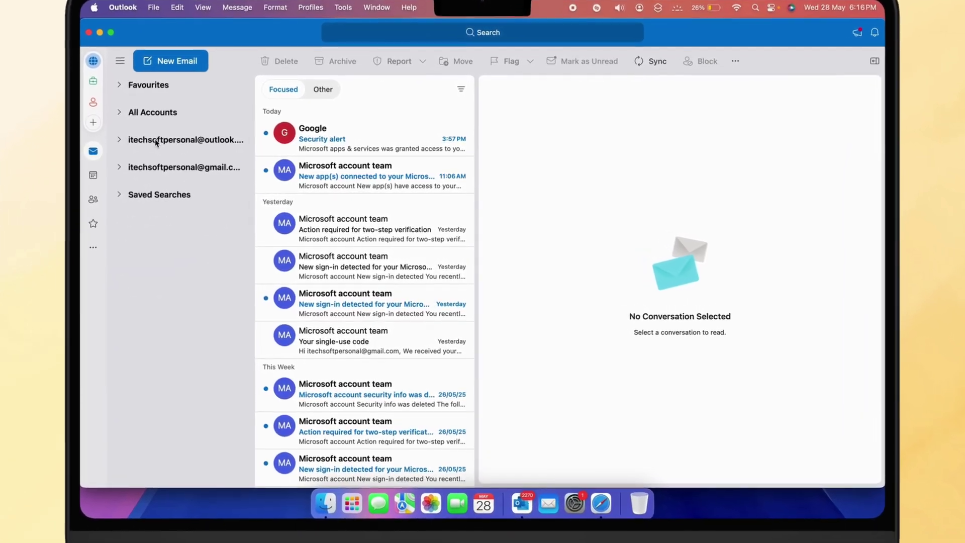
click(149, 166)
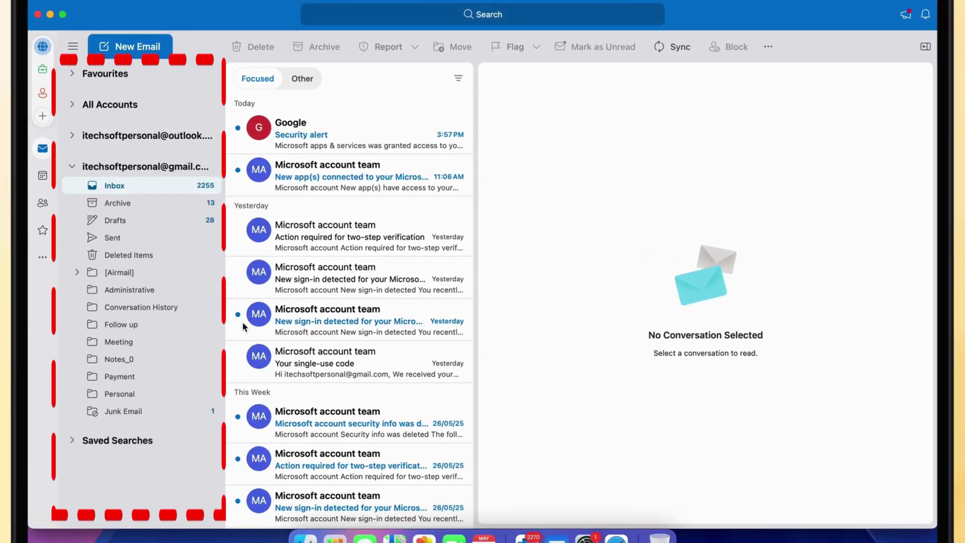
click(148, 165)
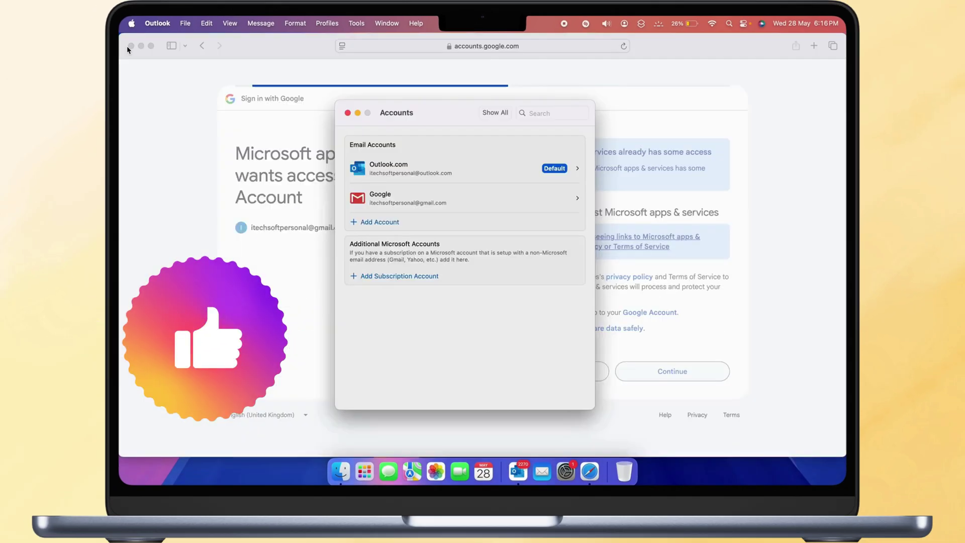
Close the leftover Safari window and the Accounts dialog
click(129, 46)
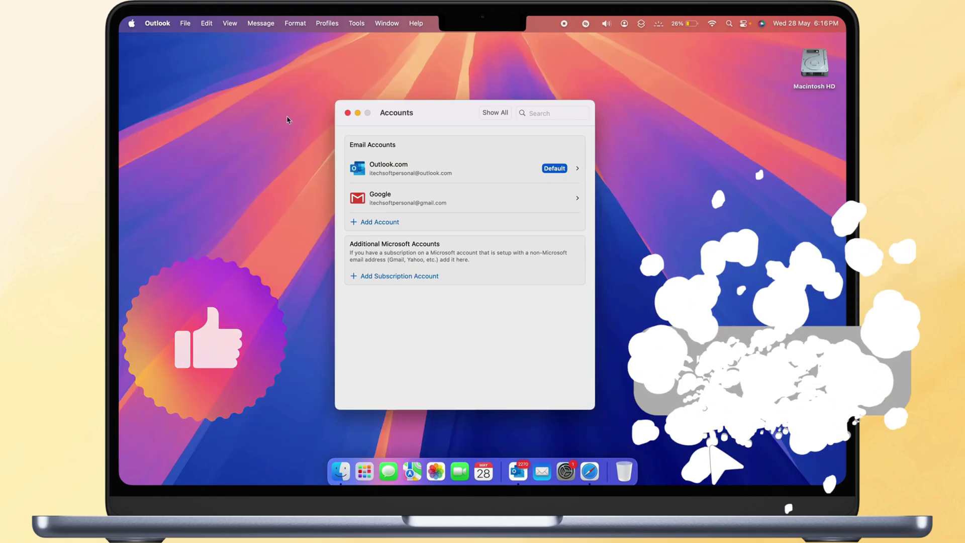
click(347, 112)
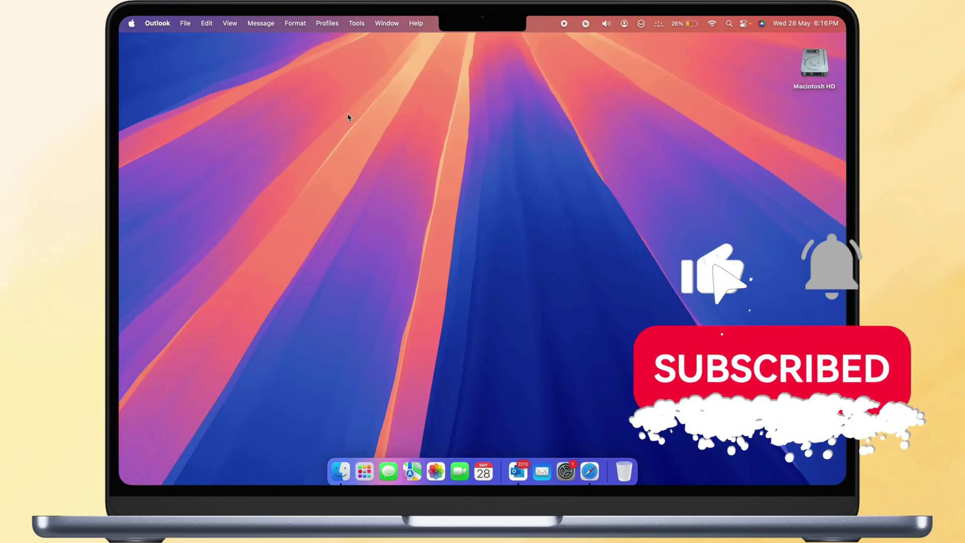